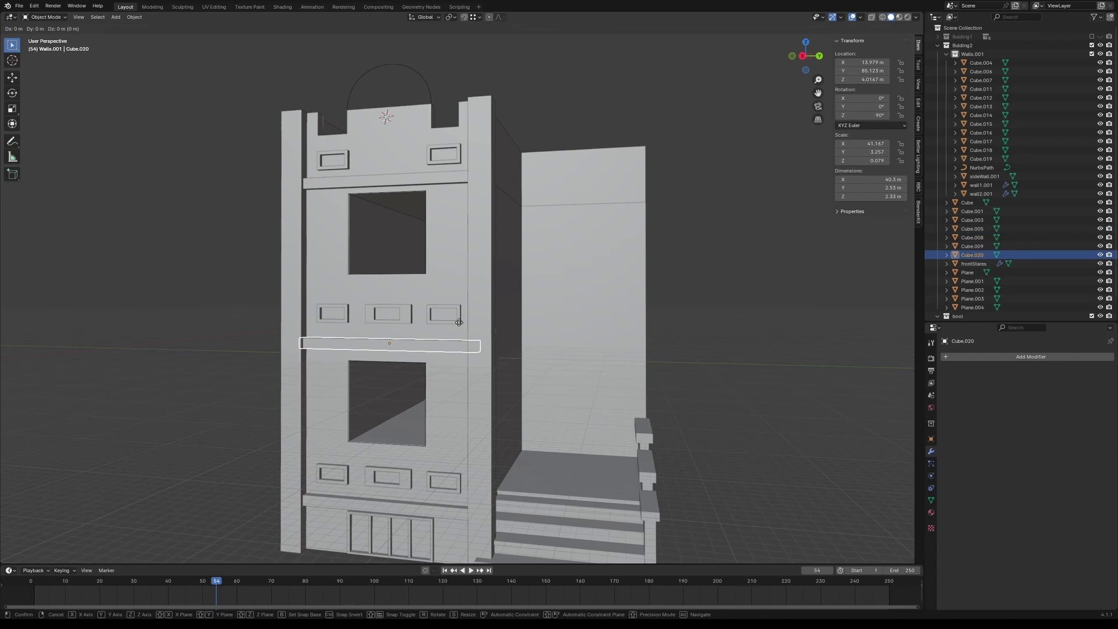
- Rotate the horizontal ledge between the two large window openings about the Z axis
key(r)
key(z)
key(Return)
scroll(593, 354, up, 5)
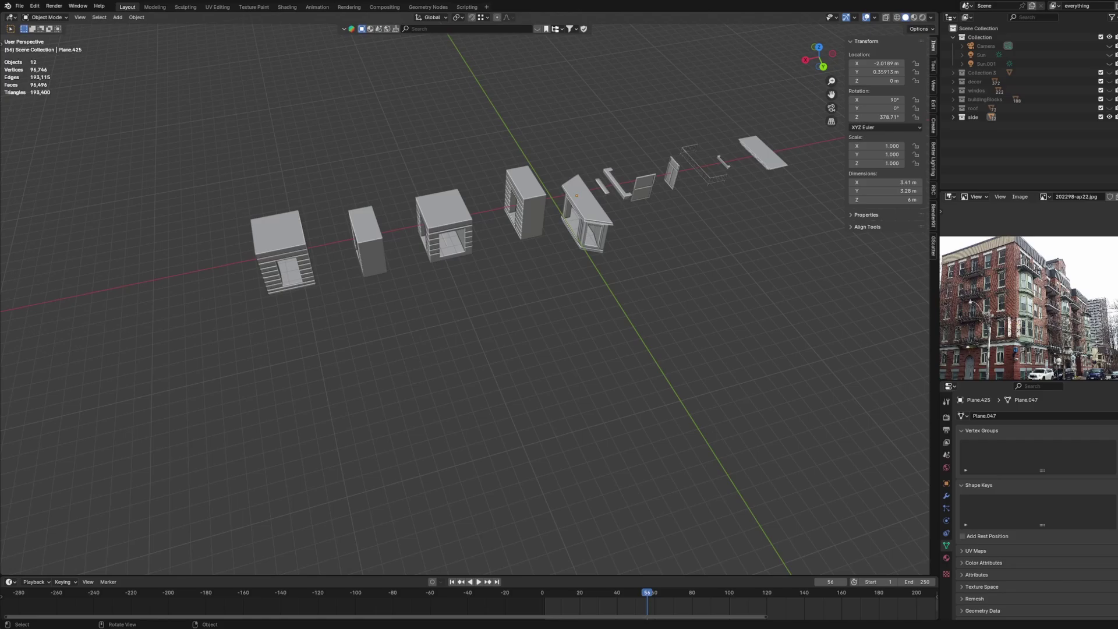
- Look over the row of modular building pieces and the reference photos of brick apartment buildings
middle_drag(657, 270, 687, 326)
scroll(664, 295, up, 5)
scroll(670, 408, down, 3)
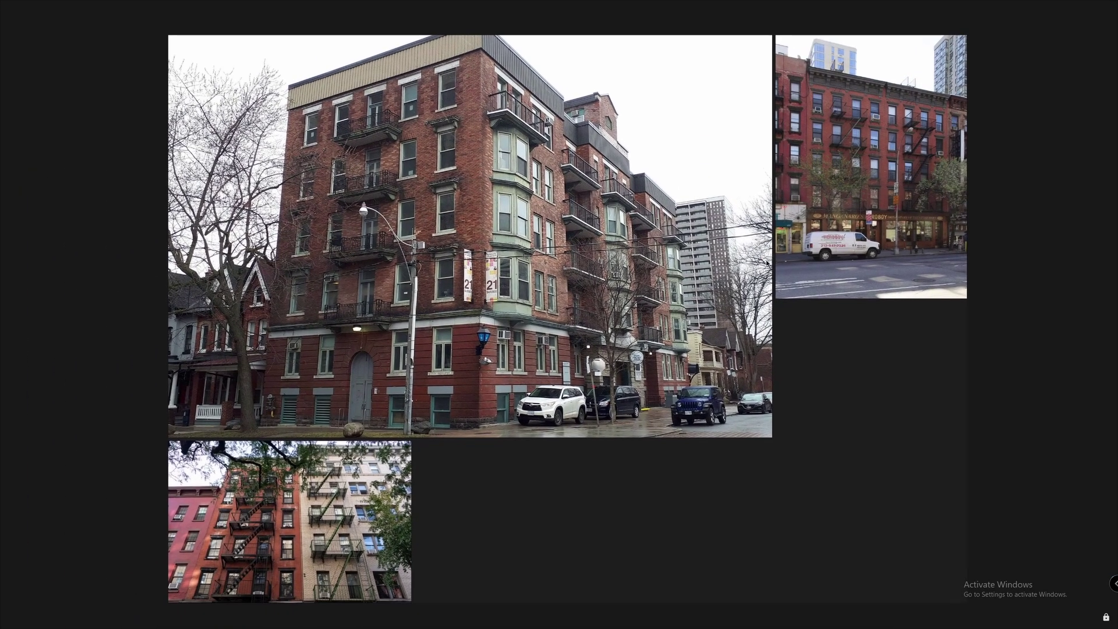
scroll(715, 309, down, 2)
scroll(715, 308, up, 1)
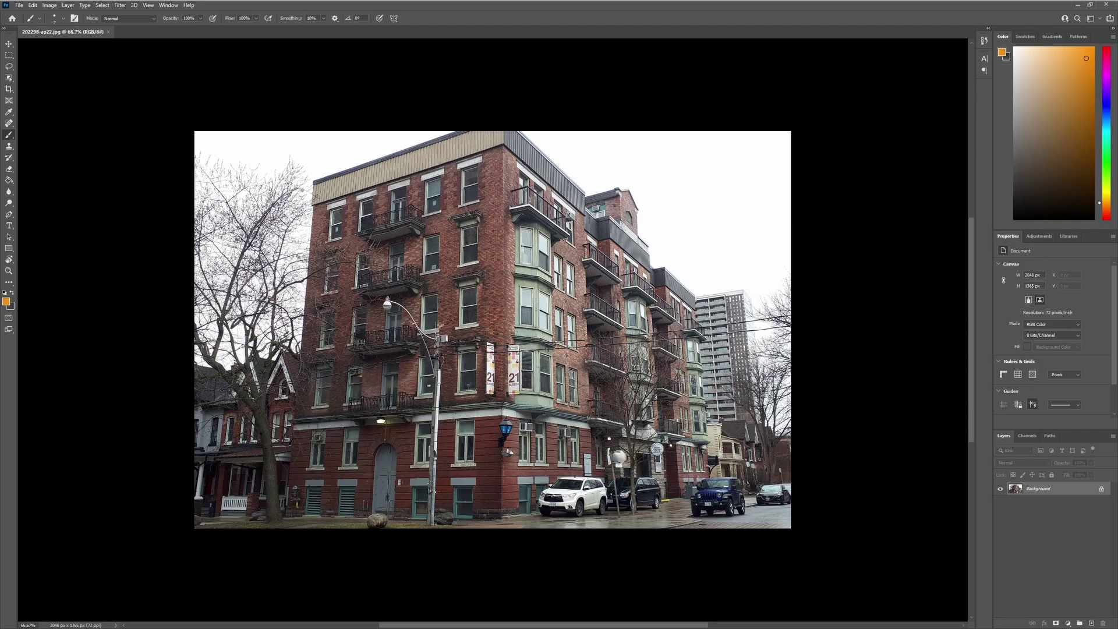
- In Photoshop, mark the building's corner edge and outline the window module beside it with orange brush strokes on the reference photo
drag(497, 149, 503, 469)
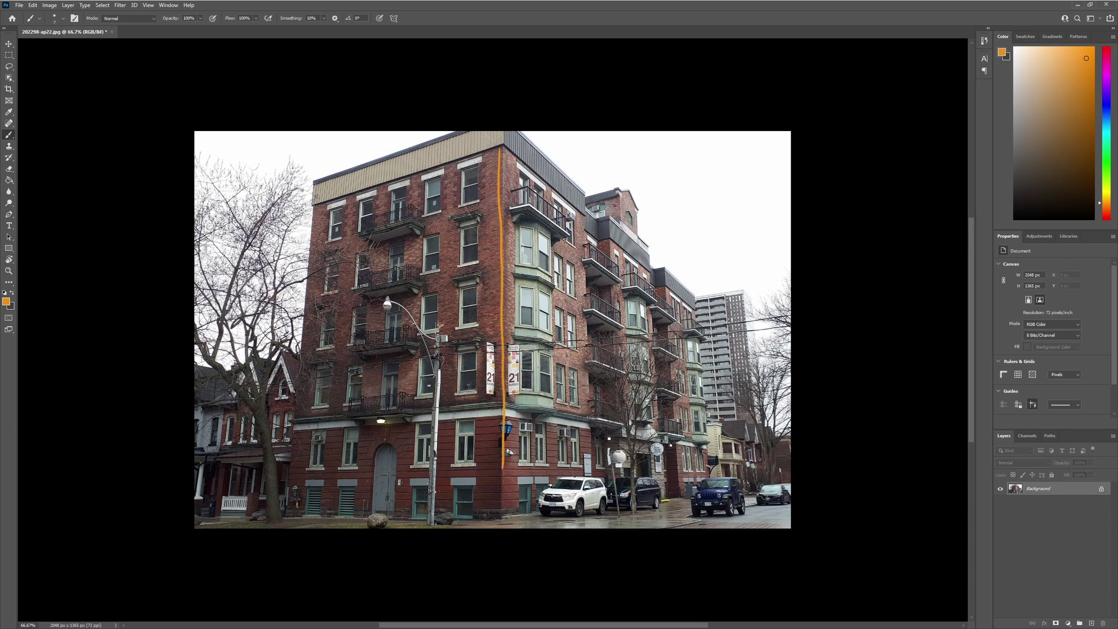
drag(447, 337, 491, 335)
drag(395, 310, 395, 337)
drag(444, 282, 447, 335)
mouse_move(445, 282)
mouse_down()
mouse_move(500, 271)
mouse_move(499, 333)
mouse_move(487, 335)
mouse_up()
drag(501, 272, 537, 275)
drag(504, 332, 528, 332)
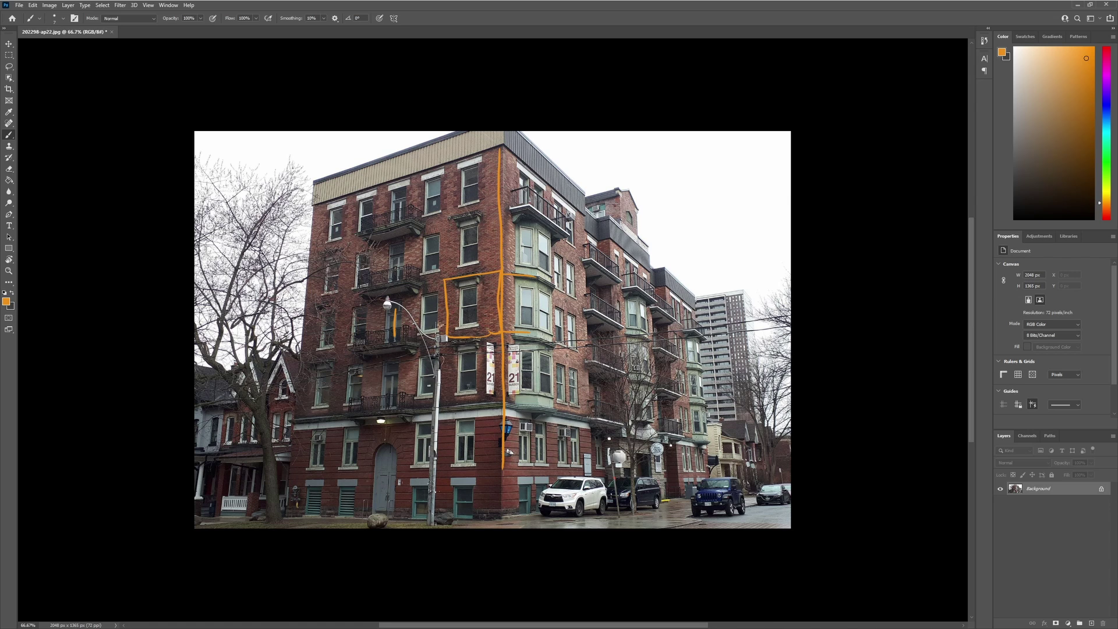
mouse_move(362, 298)
mouse_down()
mouse_move(402, 291)
mouse_move(407, 279)
mouse_up()
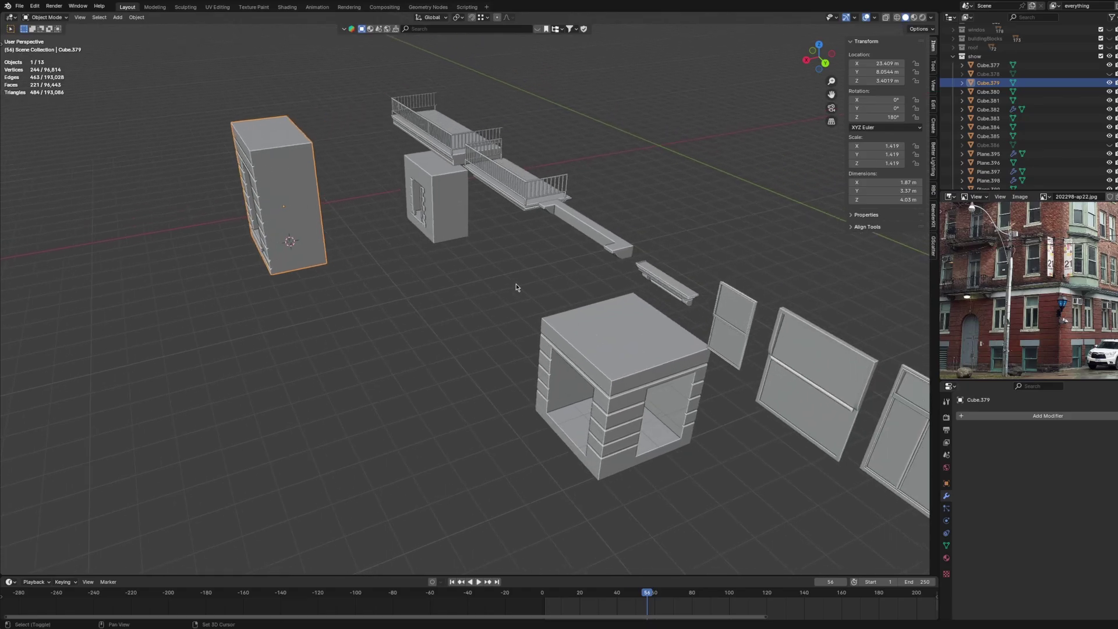
- Select the three flat window panels among the modular pieces in Blender
middle_drag(537, 283, 609, 260)
drag(609, 260, 753, 171)
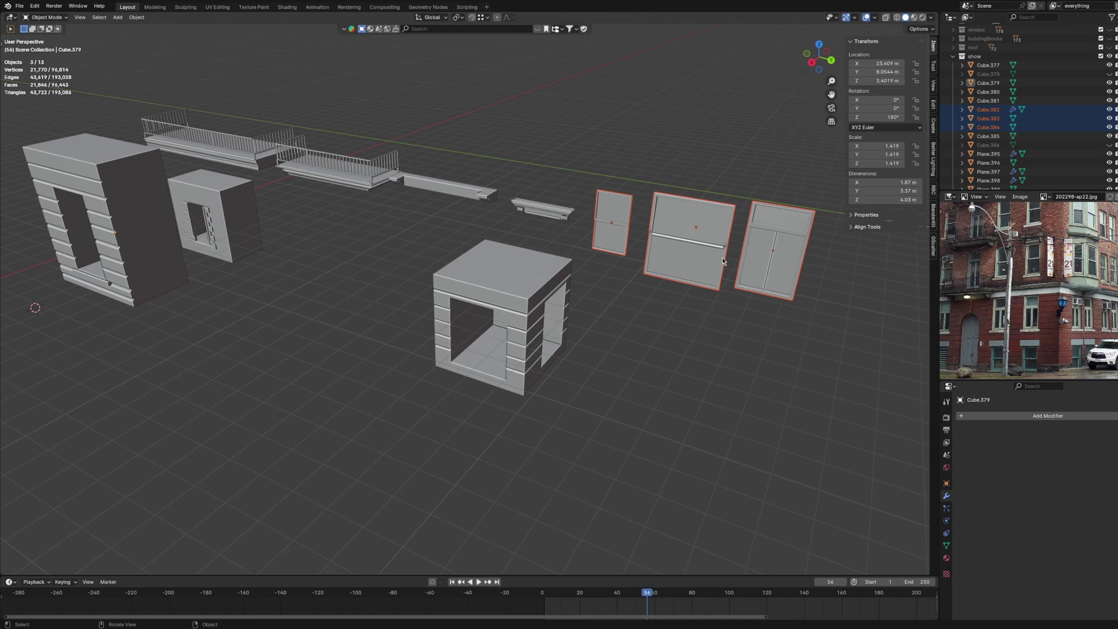
click(551, 212)
- Select the railings of both balcony pieces together
middle_drag(550, 212, 612, 233)
scroll(547, 234, up, 6)
scroll(568, 225, down, 4)
click(302, 125)
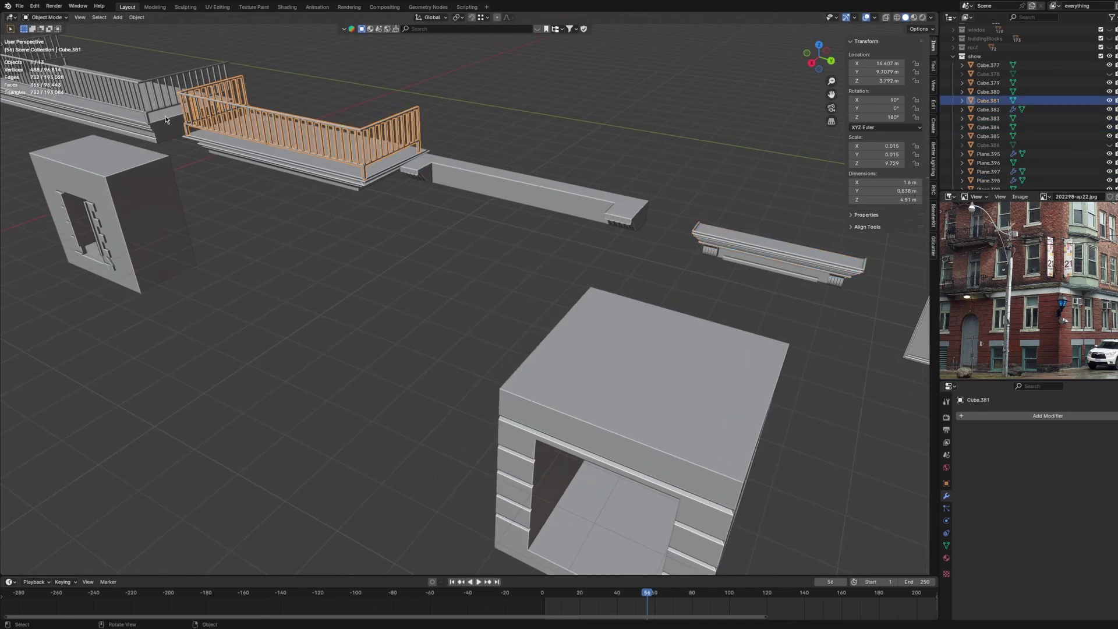
shift+click(198, 81)
middle_drag(588, 391, 618, 398)
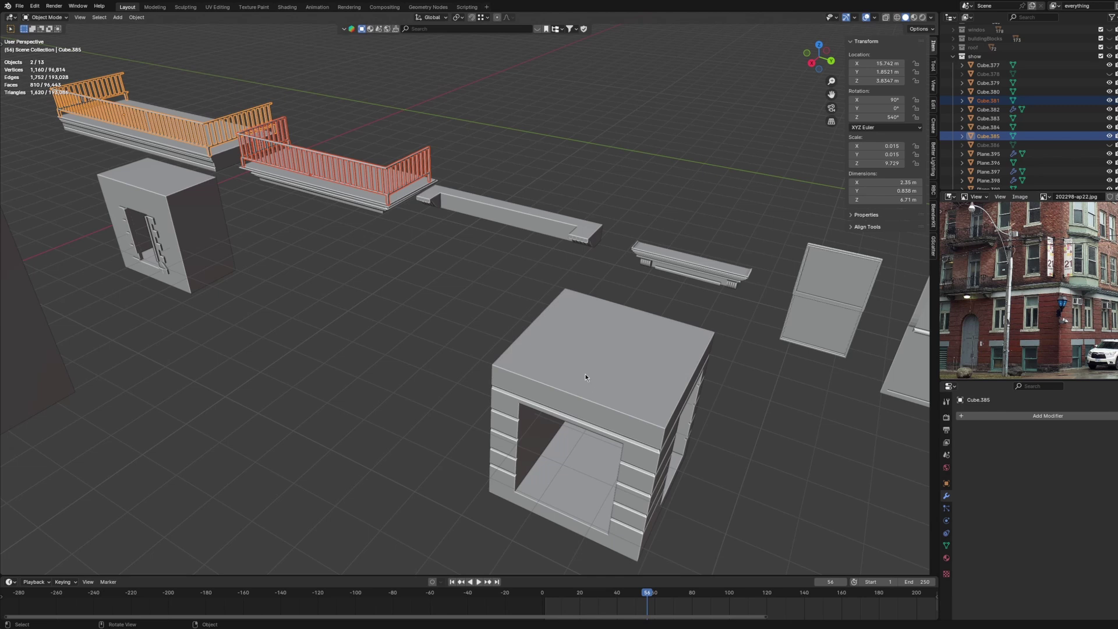
- Compare the grooved wall blocks with the lower floors of the building in the reference photo
middle_drag(571, 355, 534, 293)
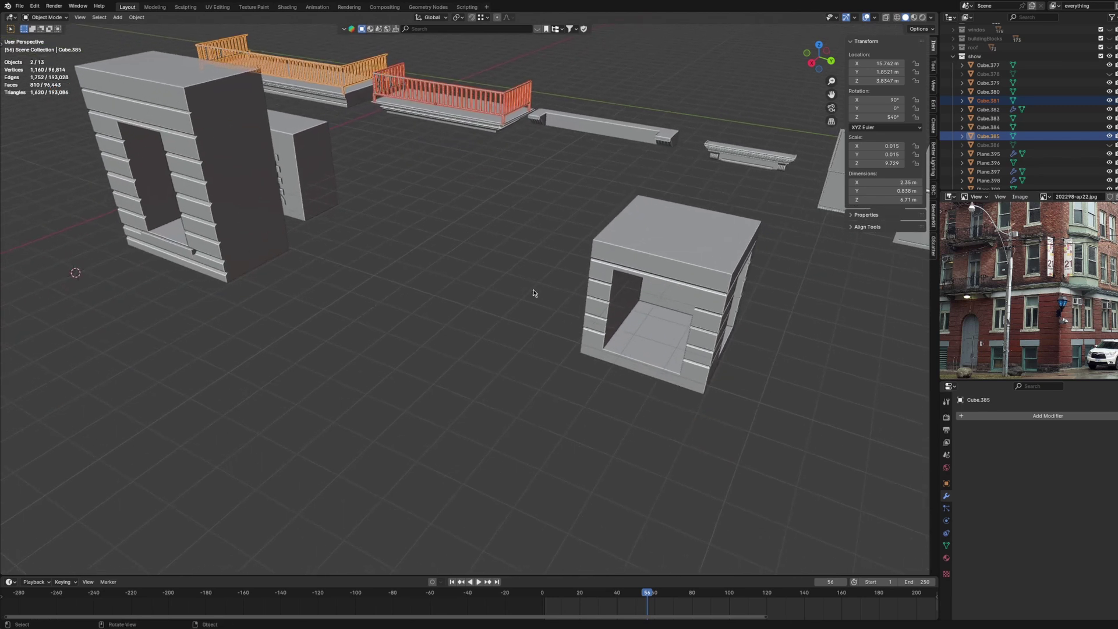
scroll(1059, 302, up, 2)
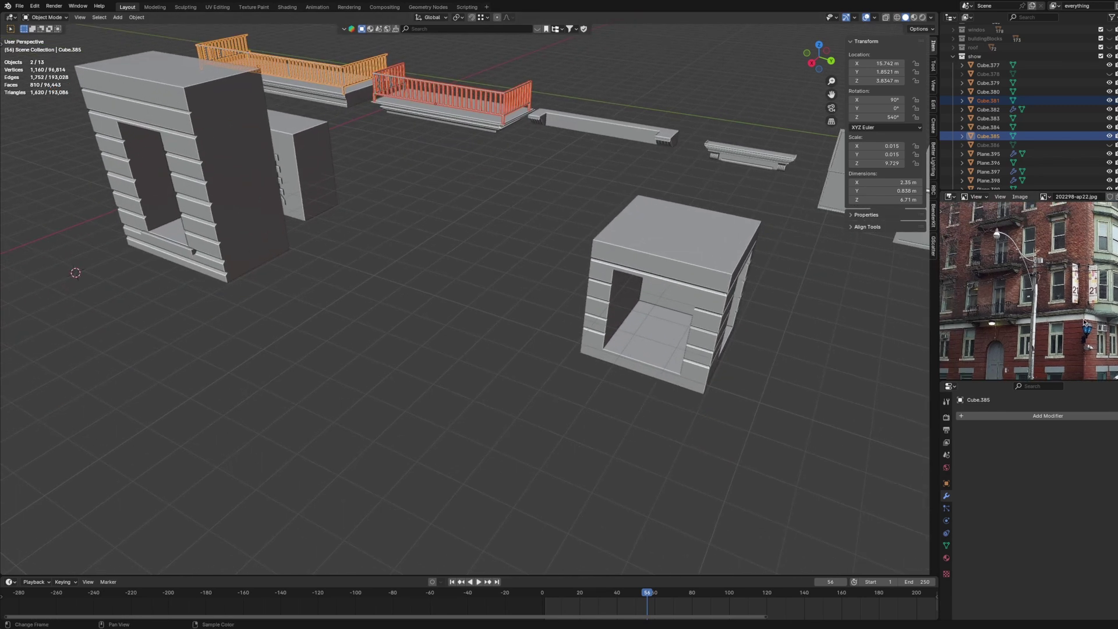
middle_drag(844, 297, 697, 275)
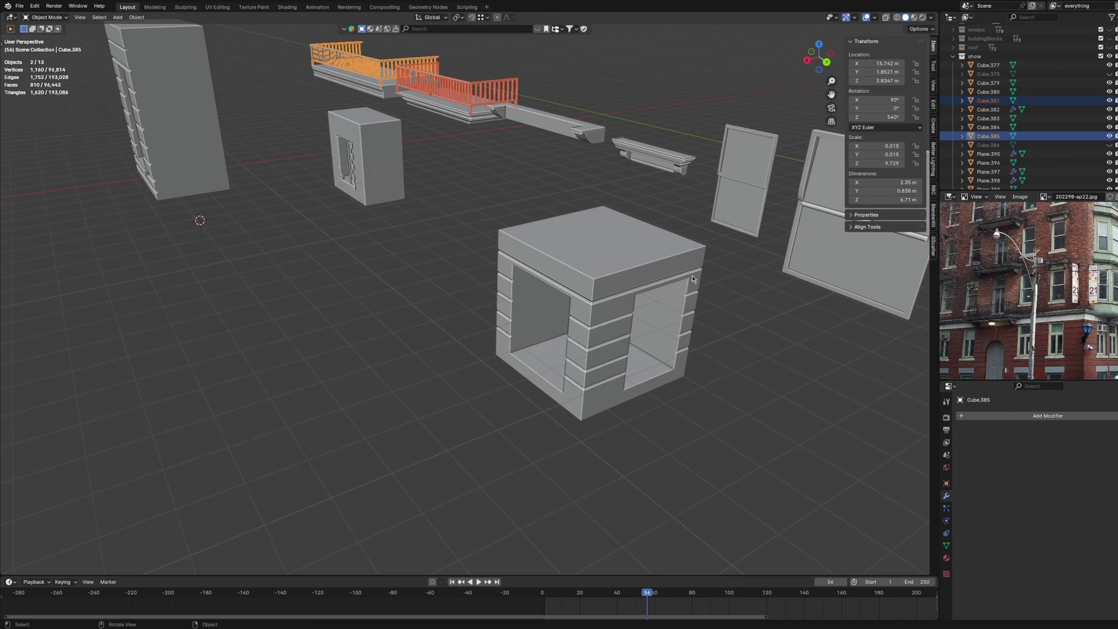
middle_drag(618, 306, 569, 304)
scroll(289, 289, down, 3)
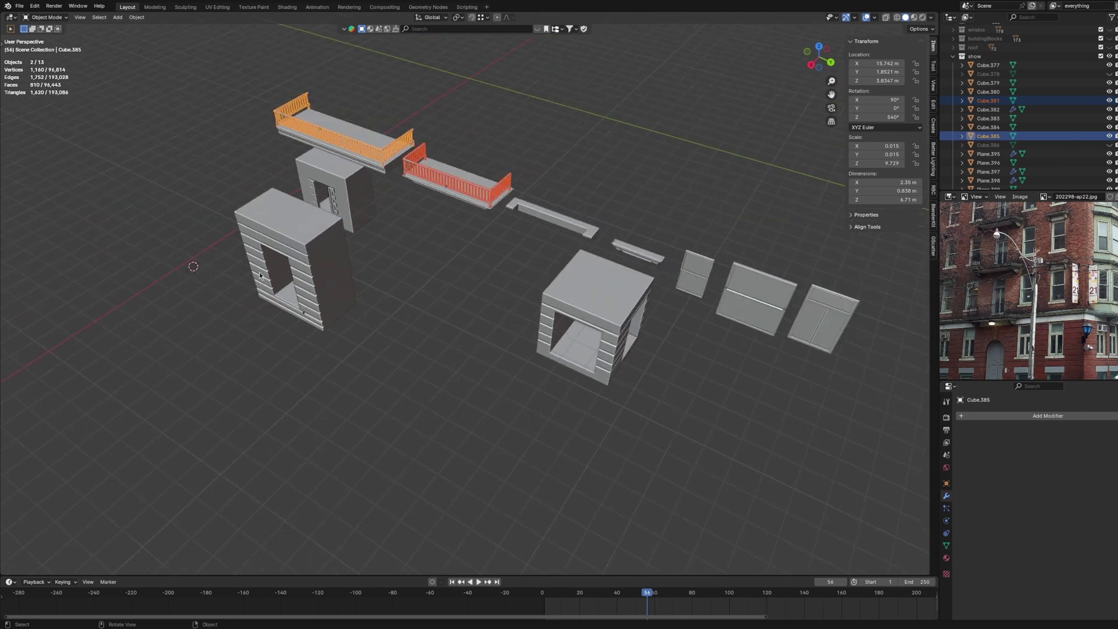
scroll(387, 279, up, 1)
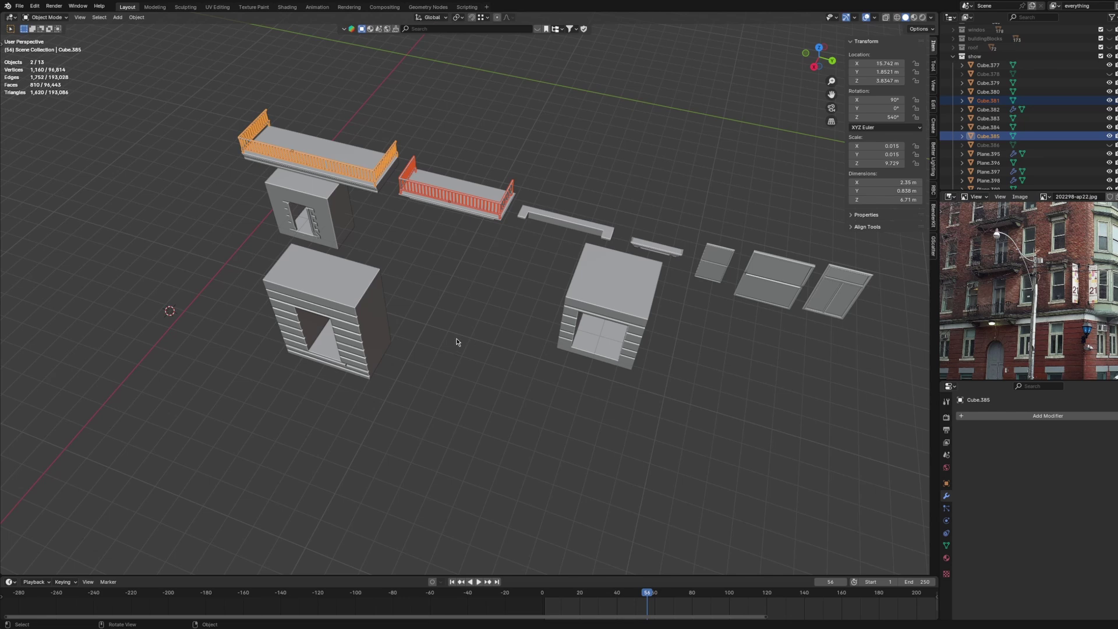
- Try to move an edge on the plain side of the rotated block Cube.386 beside the grooved wall block, and hide that block
click(363, 305)
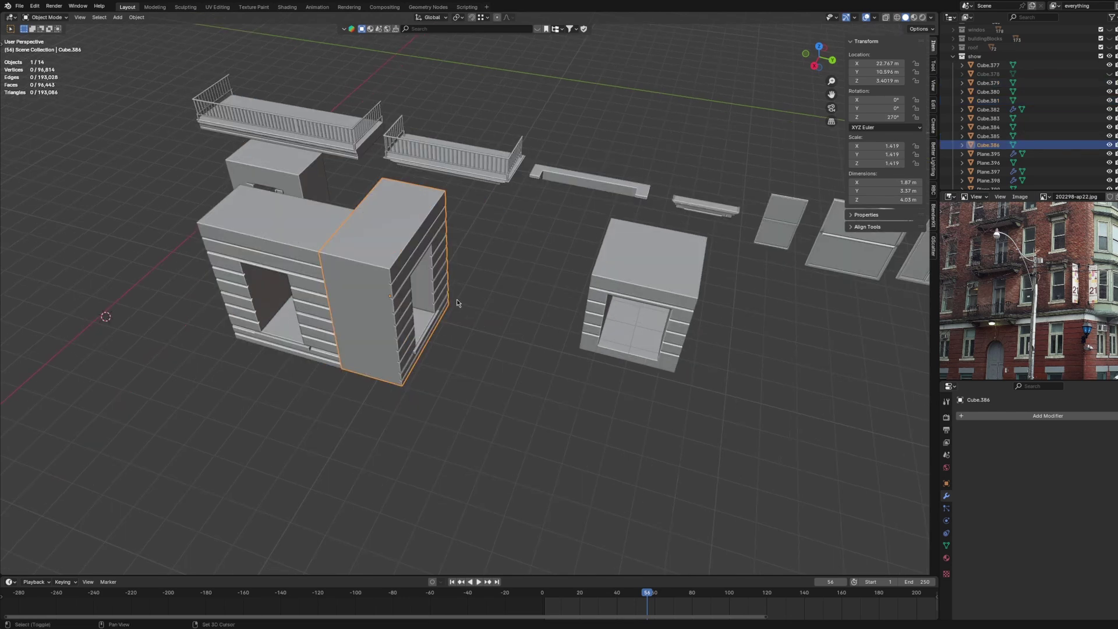
shift+middle_drag(456, 299, 589, 315)
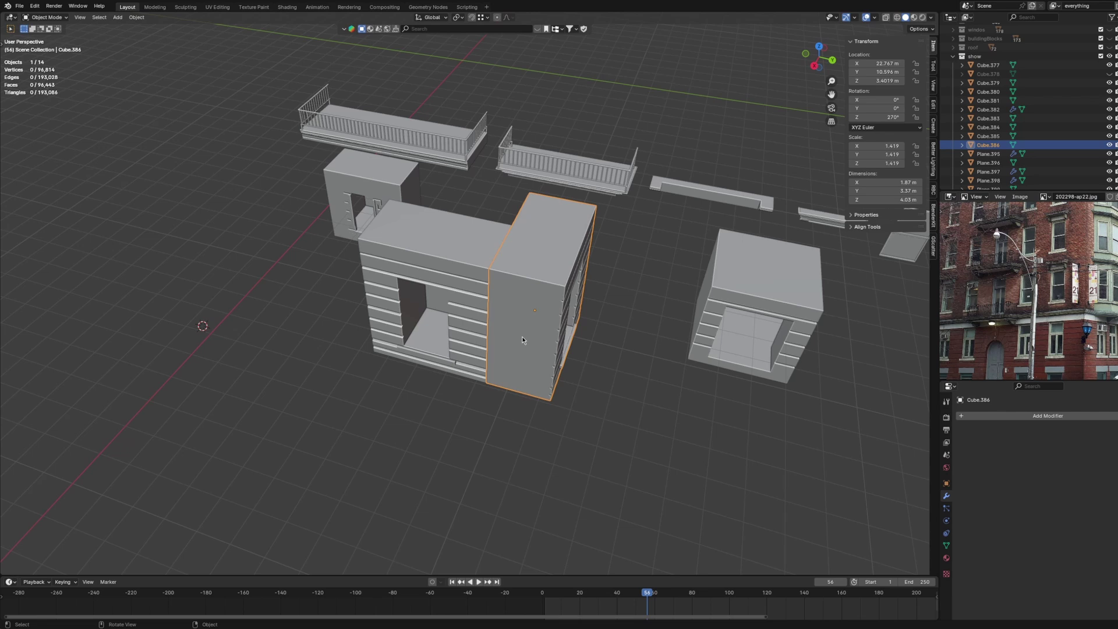
key(Tab)
click(547, 313)
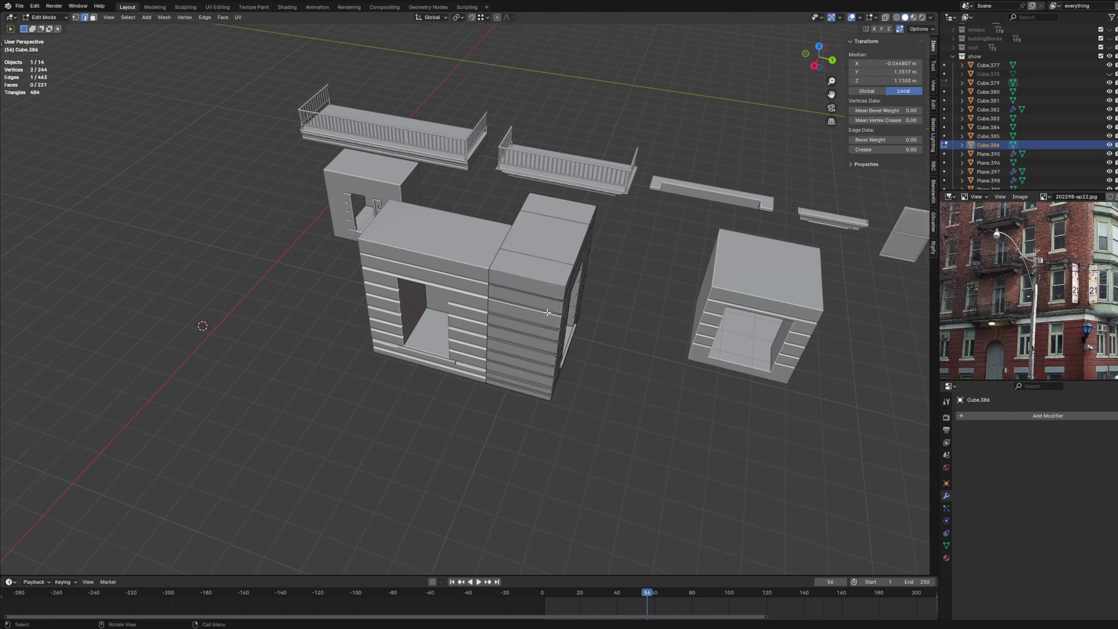
key(g)
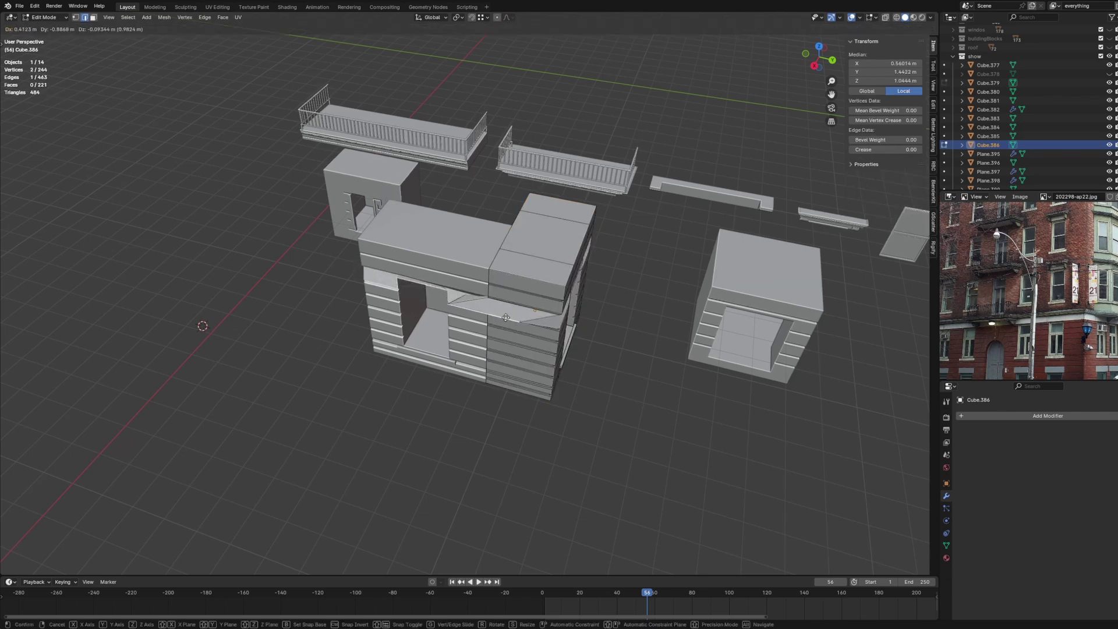
right_click(544, 319)
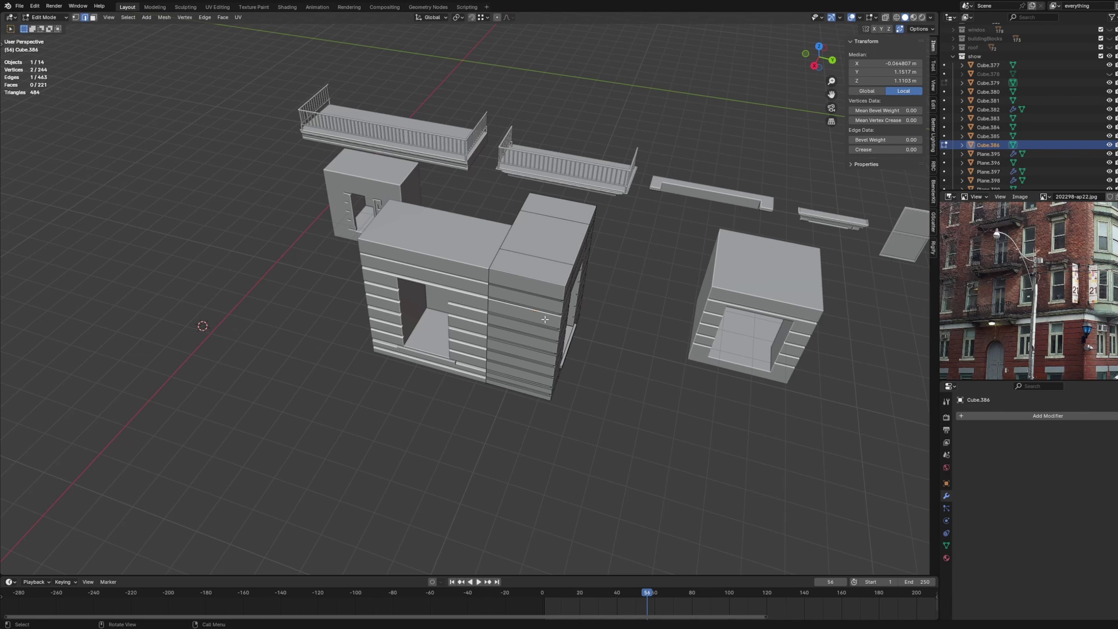
key(Tab)
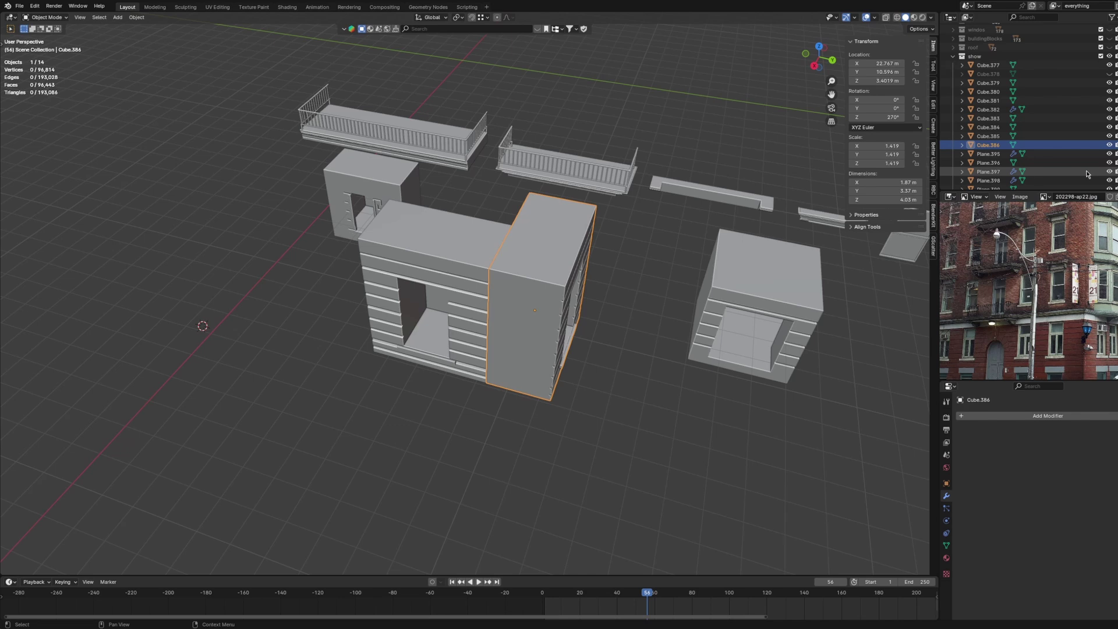
key(h)
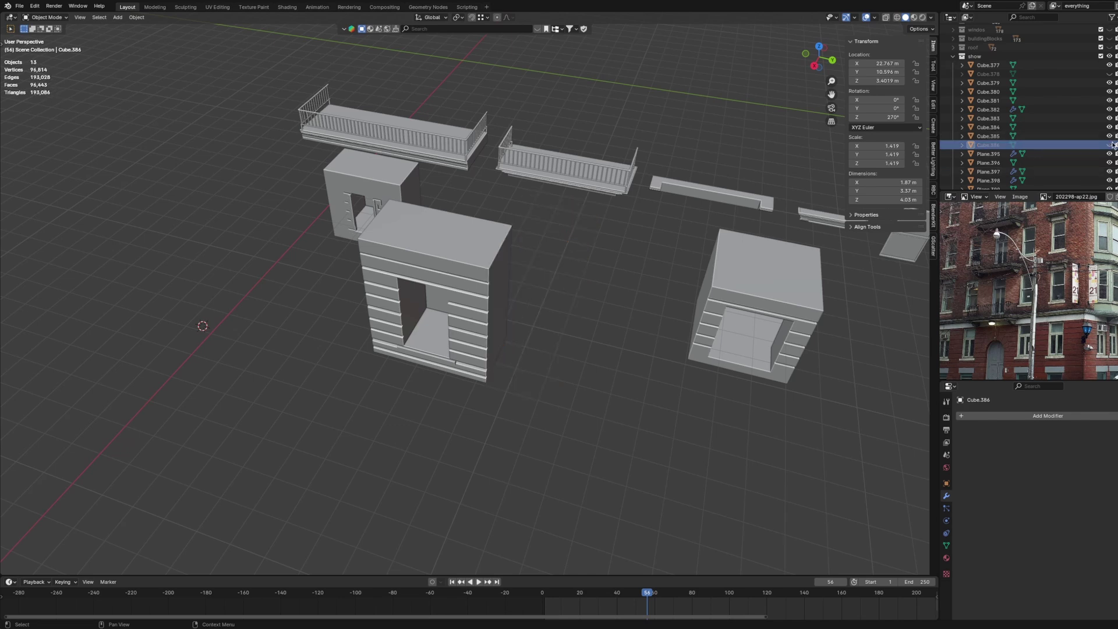
- Unhide the corner block Cube.378 beside the grooved wall block and view the two blocks from several angles
click(1110, 74)
middle_drag(722, 294, 668, 273)
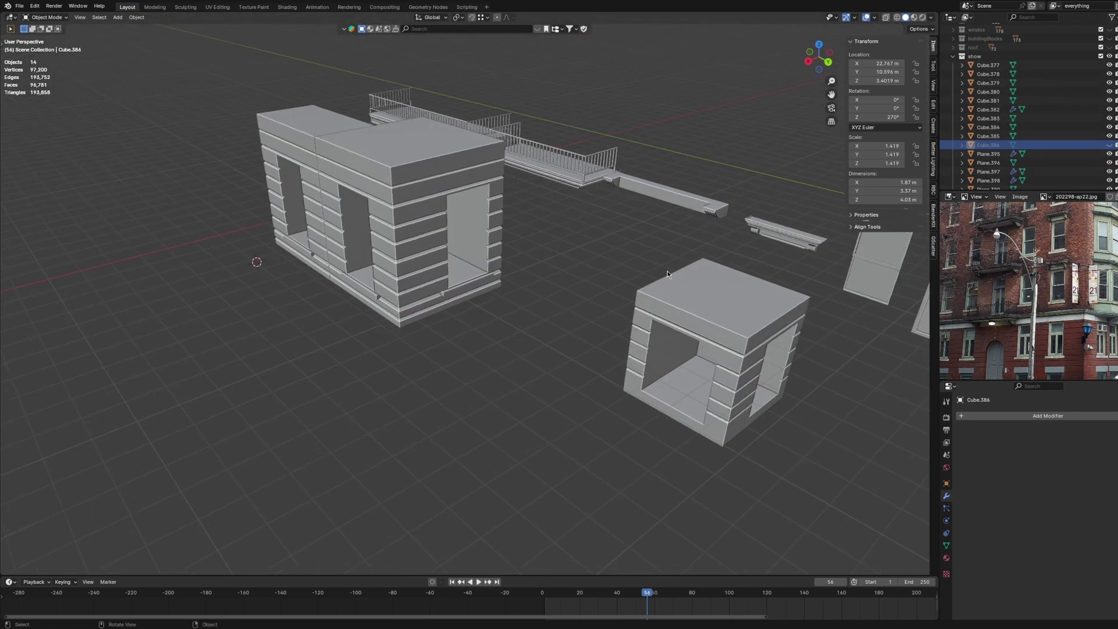
middle_drag(546, 287, 567, 354)
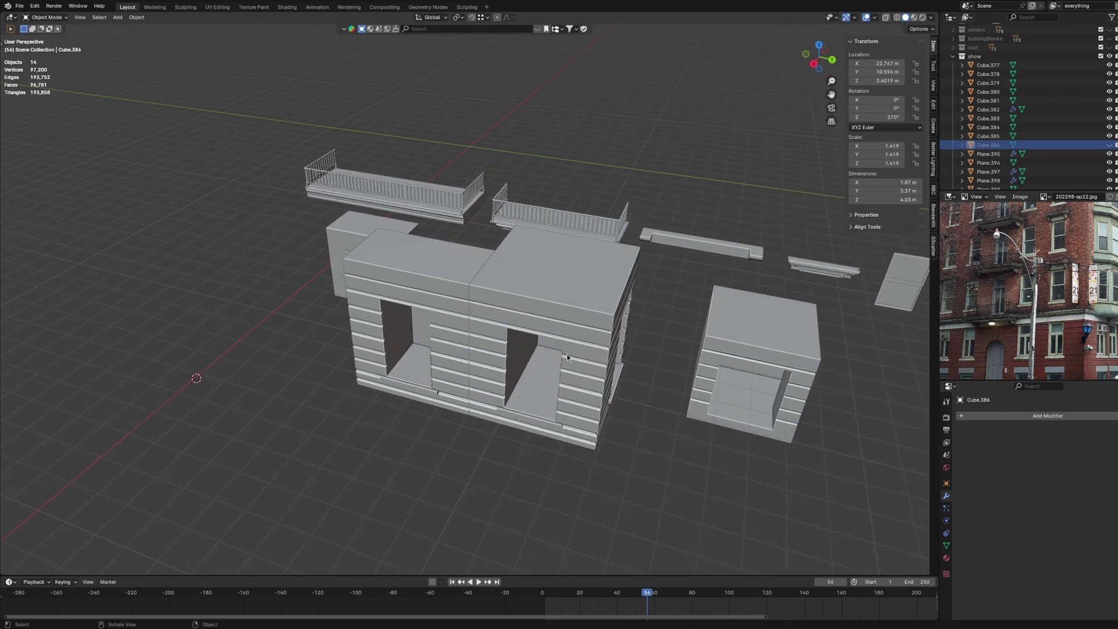
middle_drag(567, 354, 599, 302)
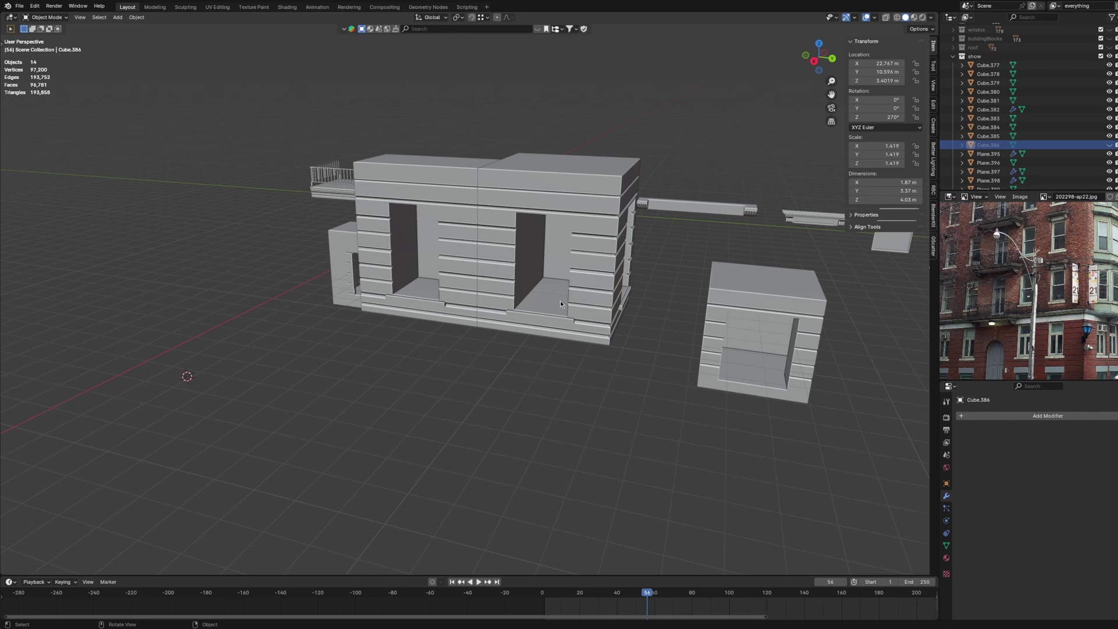
middle_drag(560, 301, 668, 350)
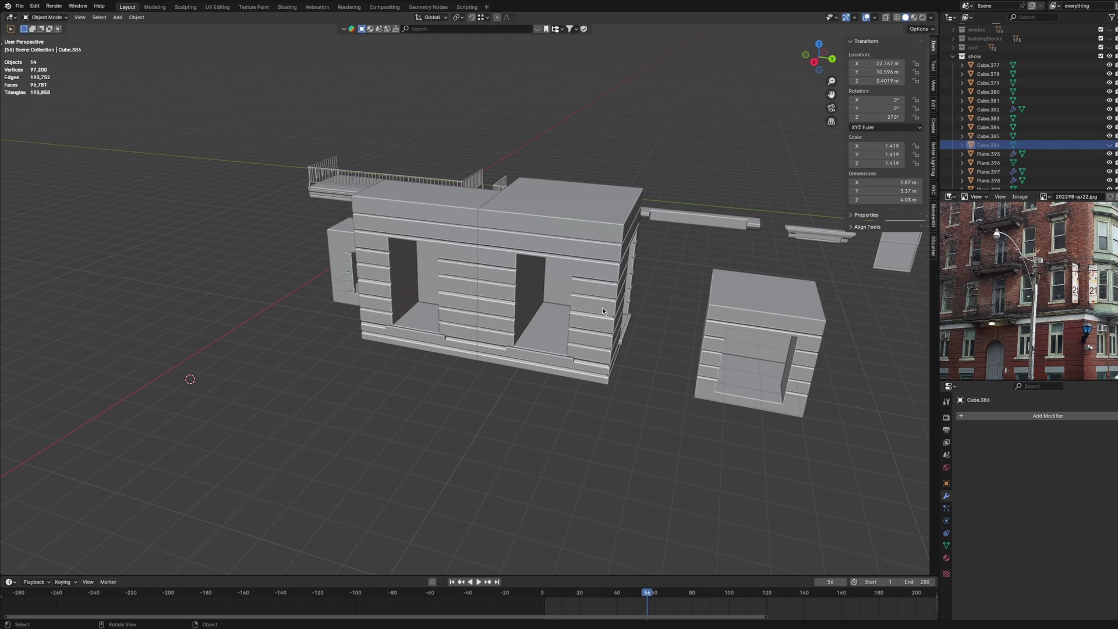
middle_drag(595, 313, 593, 298)
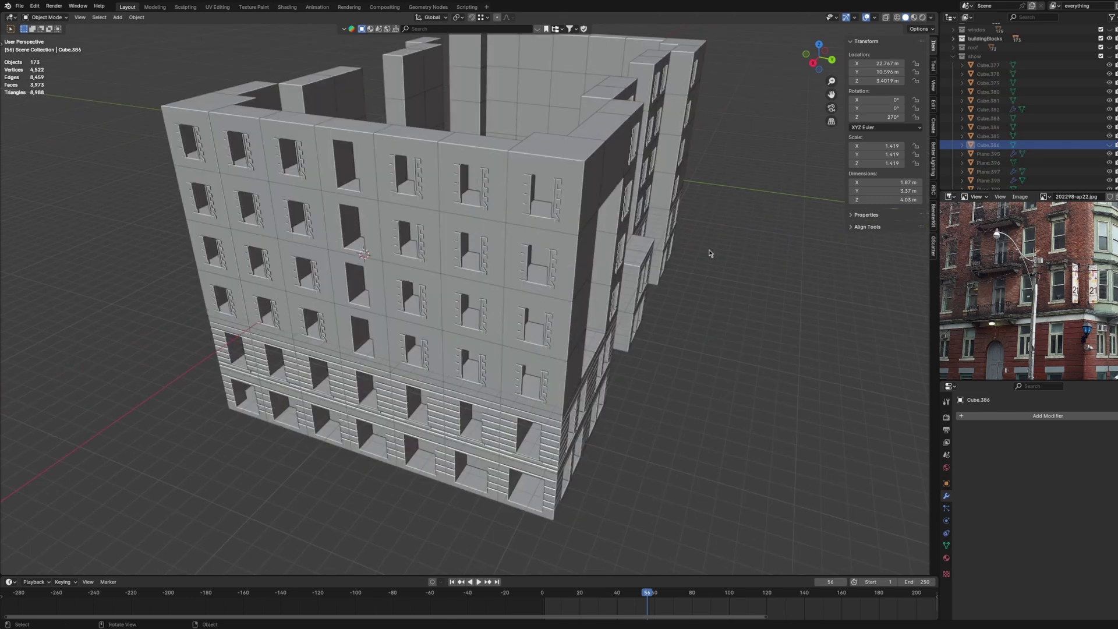
- Examine how the wall and corner blocks are assembled on the full building, comparing it with the reference photo
middle_drag(871, 371, 666, 343)
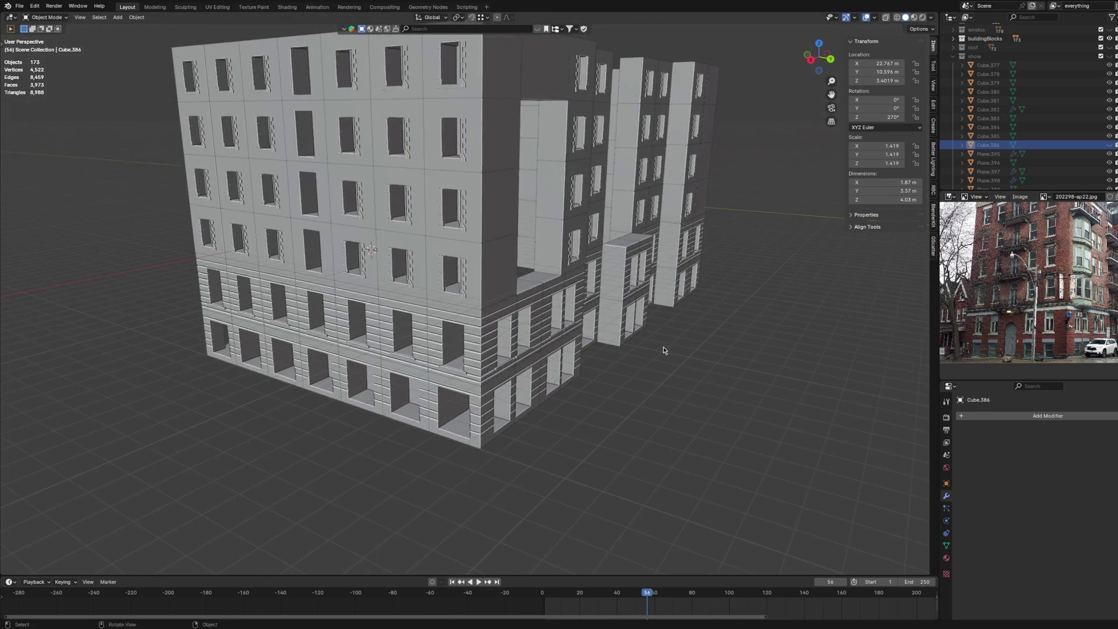
scroll(663, 347, up, 5)
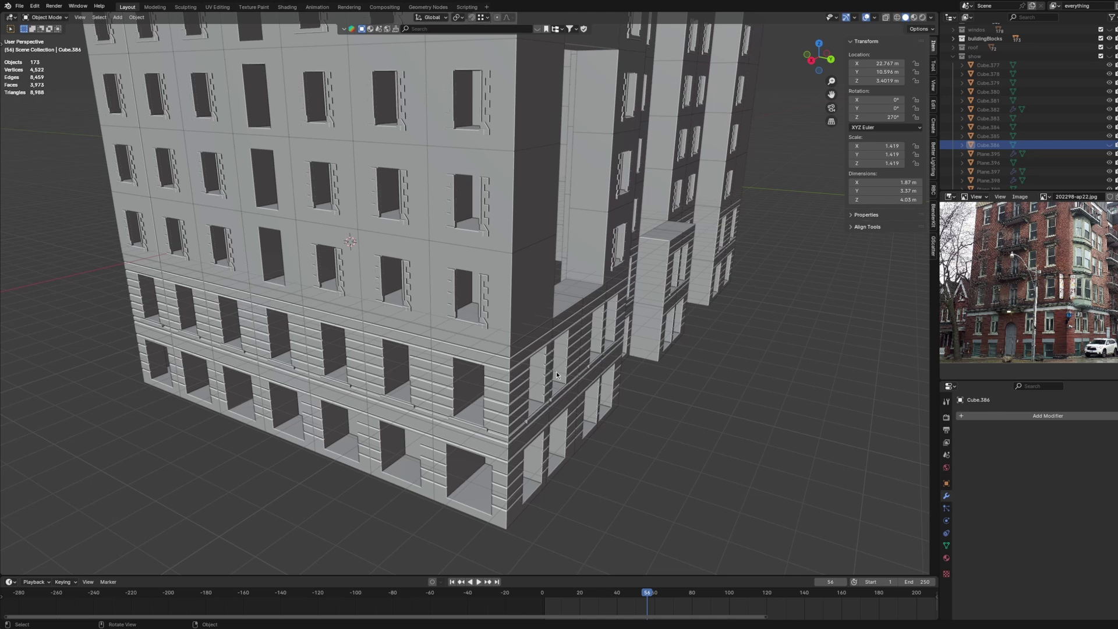
scroll(557, 372, down, 5)
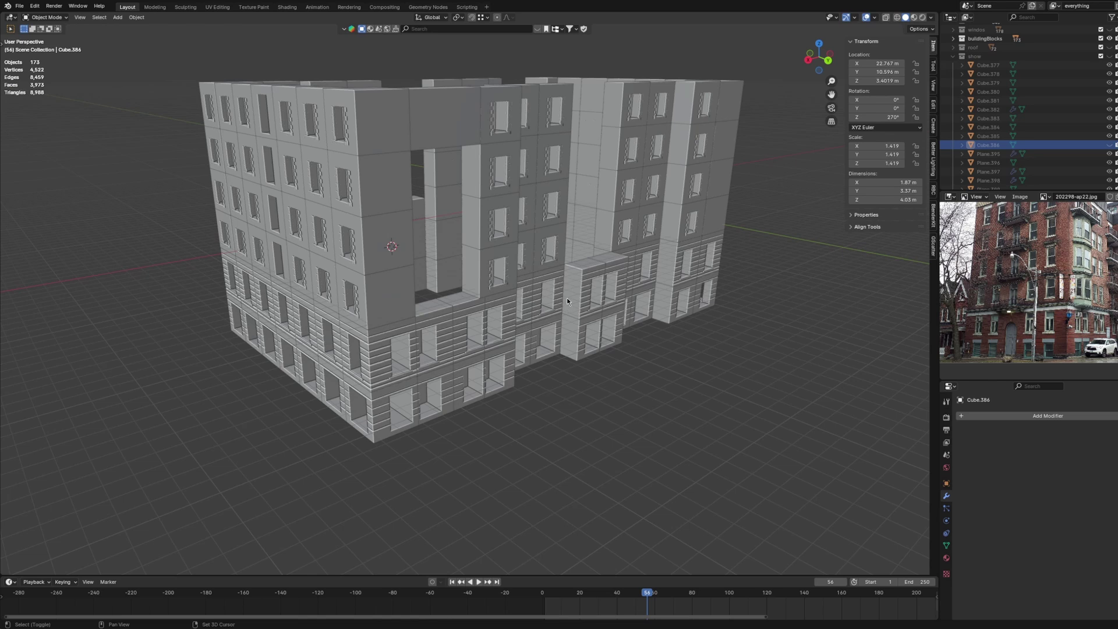
middle_drag(566, 299, 593, 348)
scroll(994, 246, up, 5)
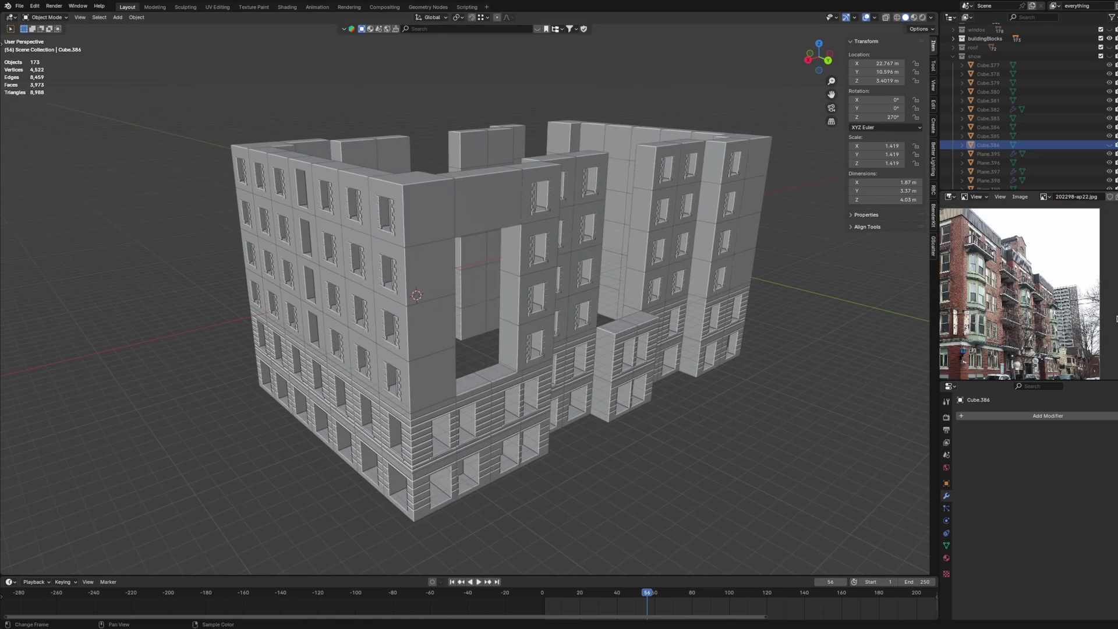